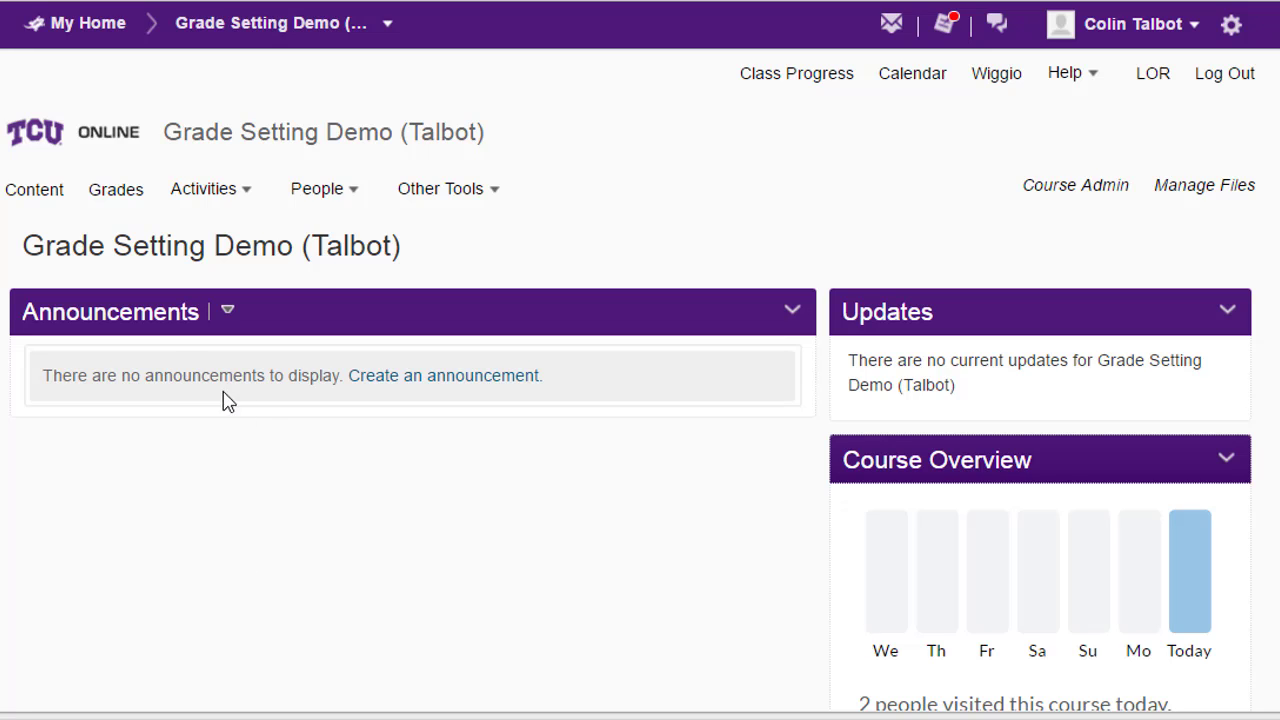
- Open the calculation options in the course's grades settings and set the grading system to Weighted
left_click(104, 196)
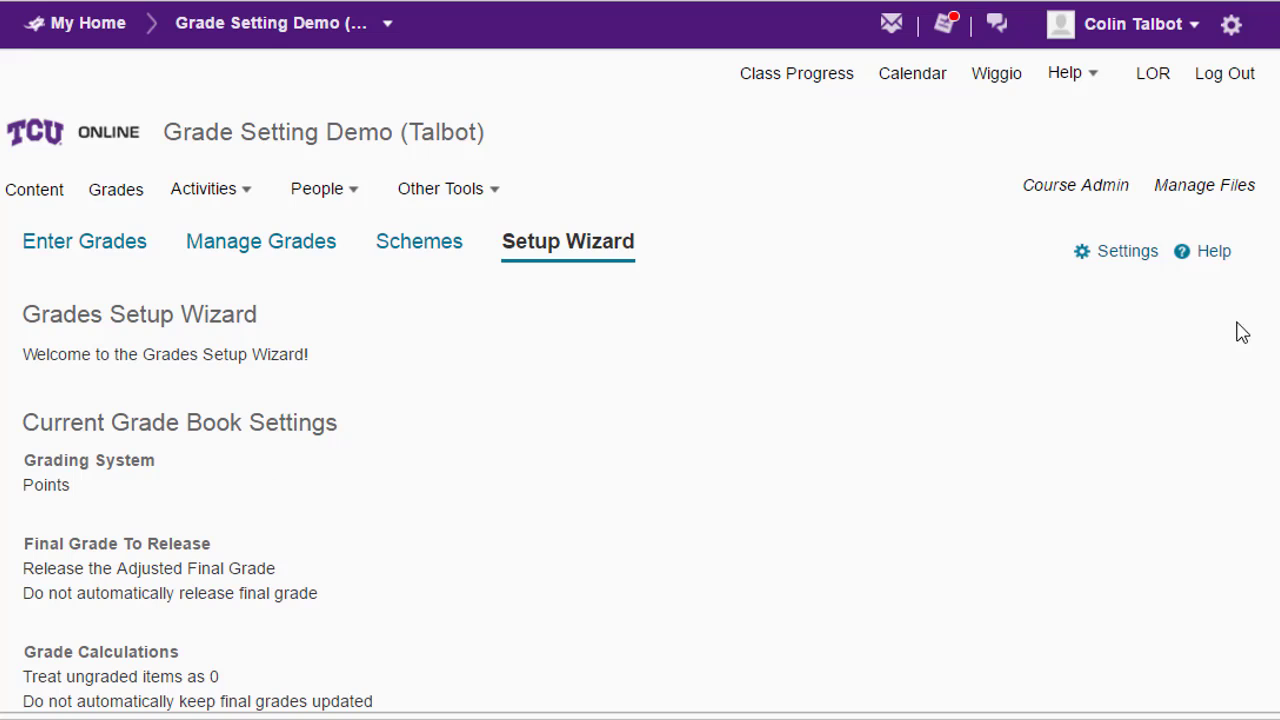
left_click(1125, 256)
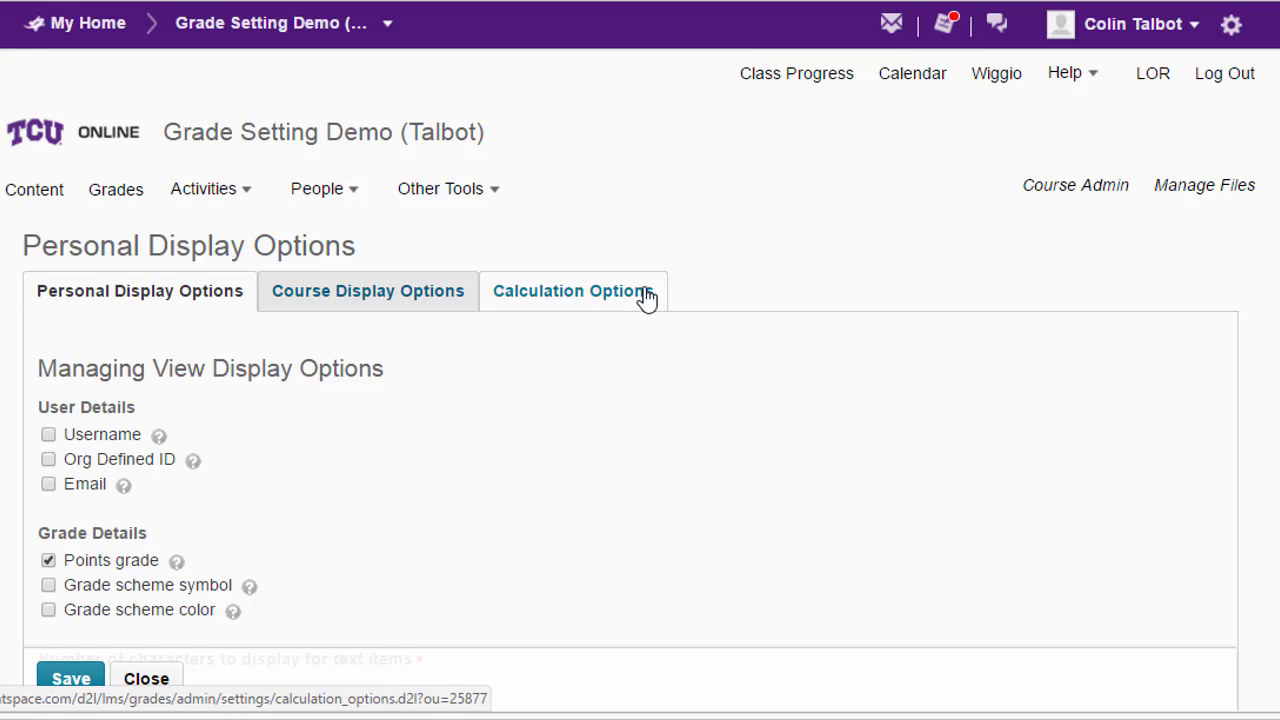
left_click(549, 290)
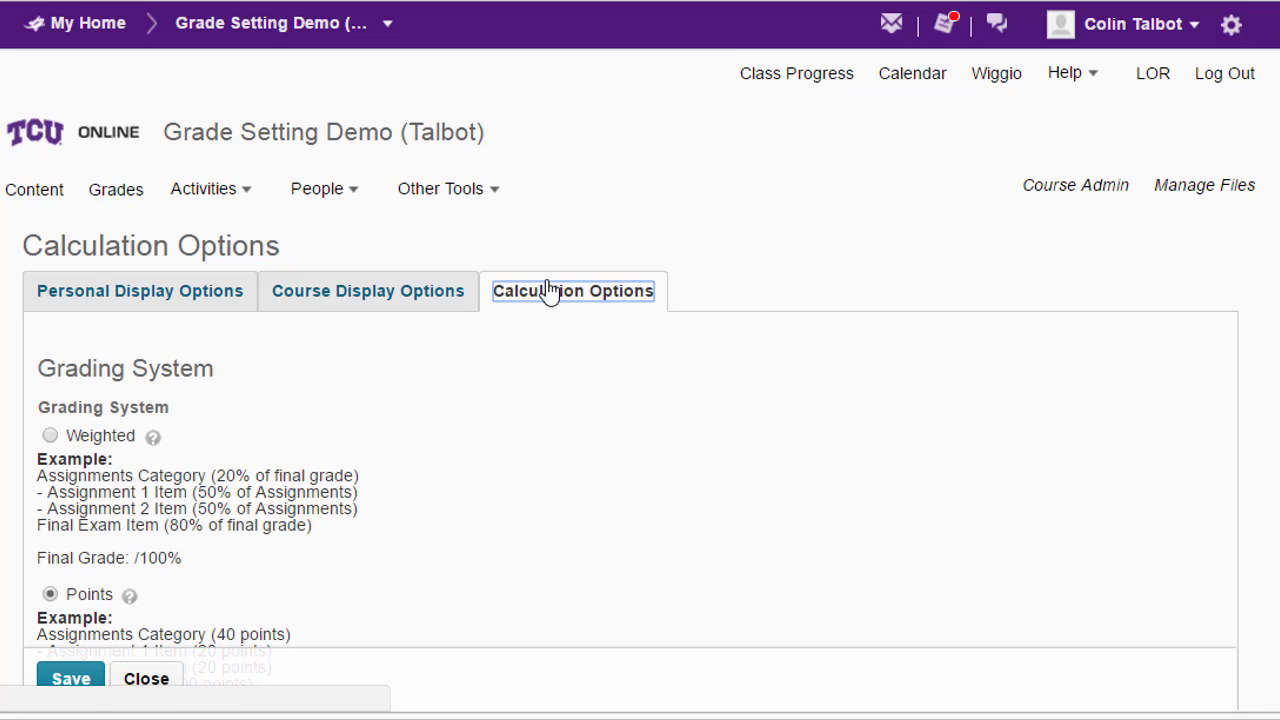
scroll(294, 357, "down", 3)
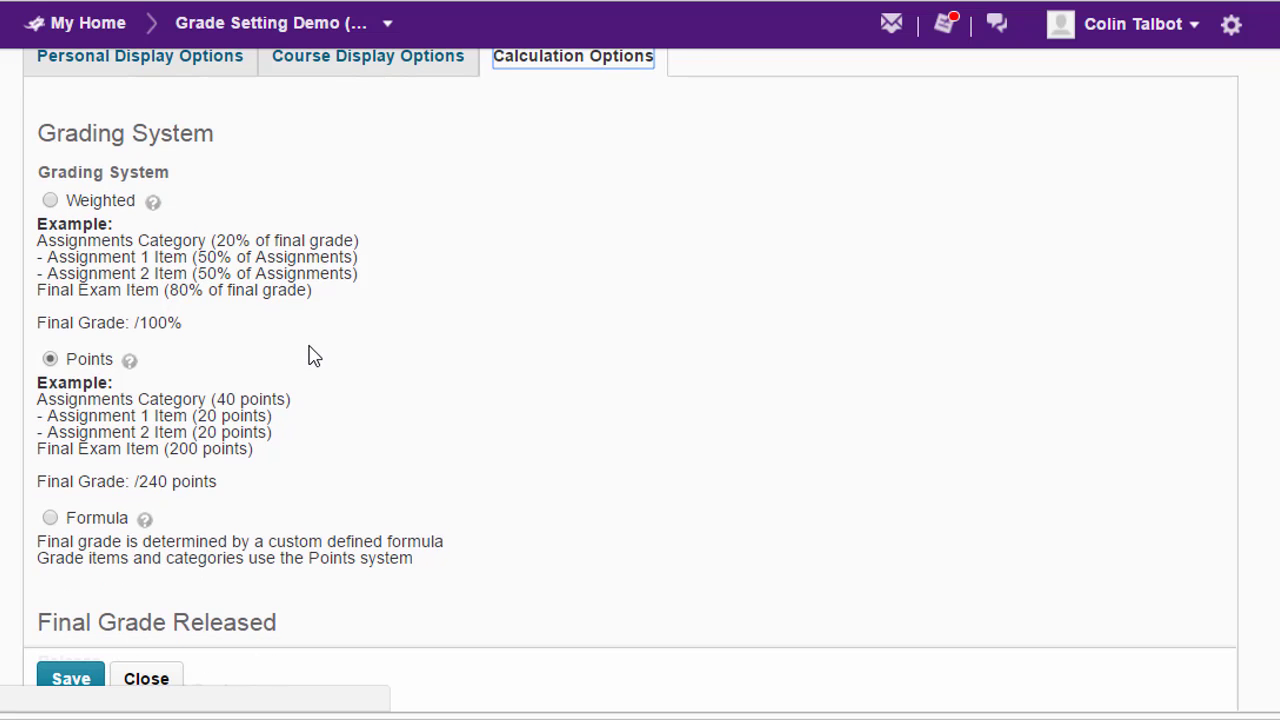
left_click(50, 200)
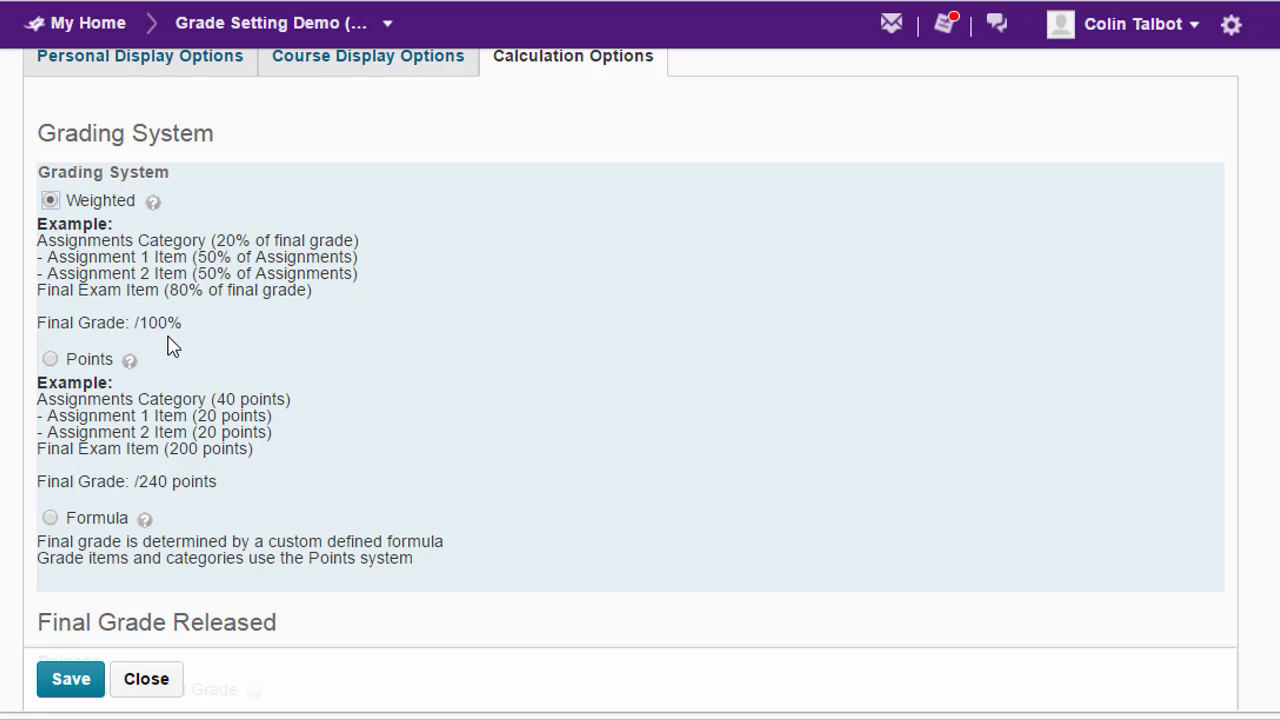
- Set the released final grade to Calculated Final Grade and enable automatic release of the final grade
scroll(164, 346, "down", 1)
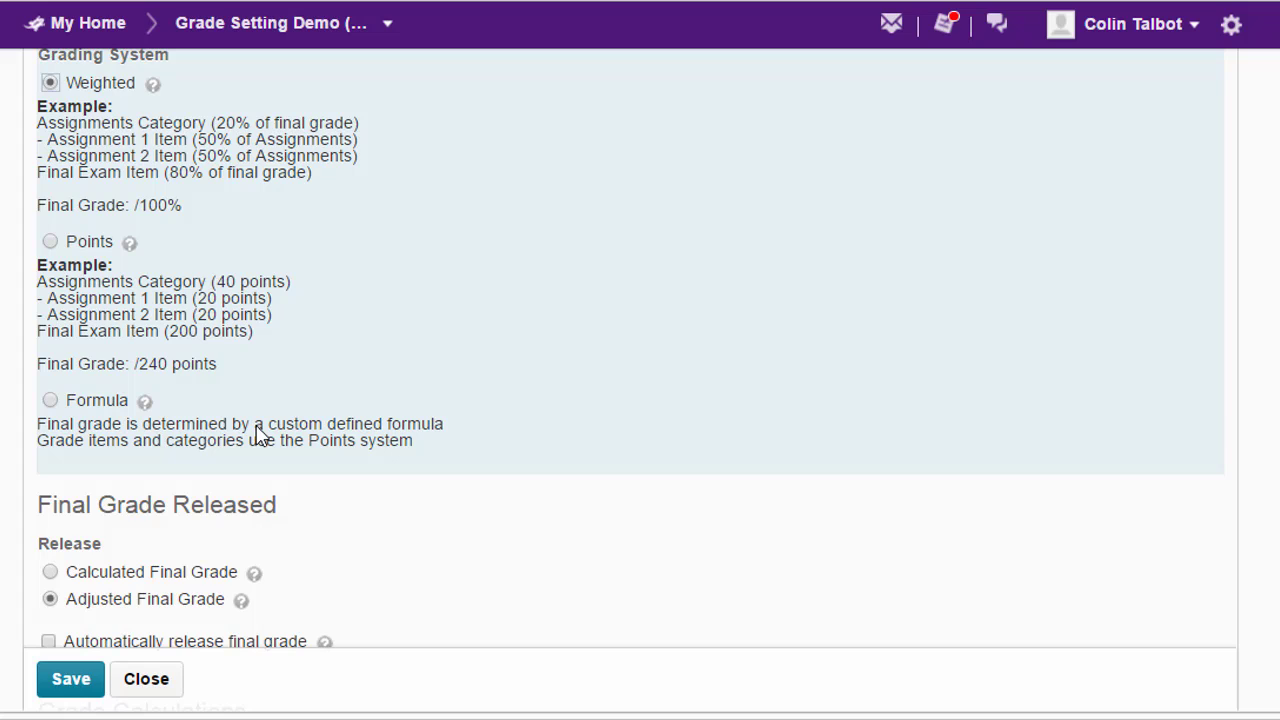
scroll(256, 435, "down", 1)
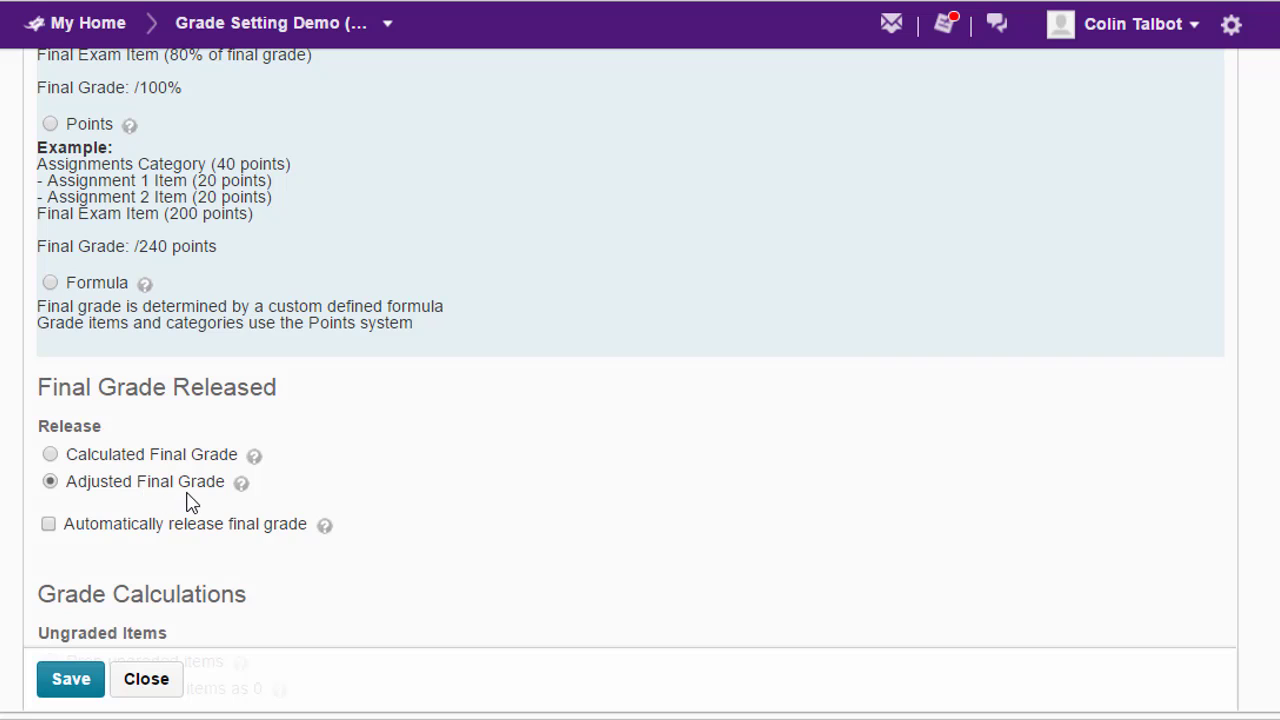
left_click(51, 455)
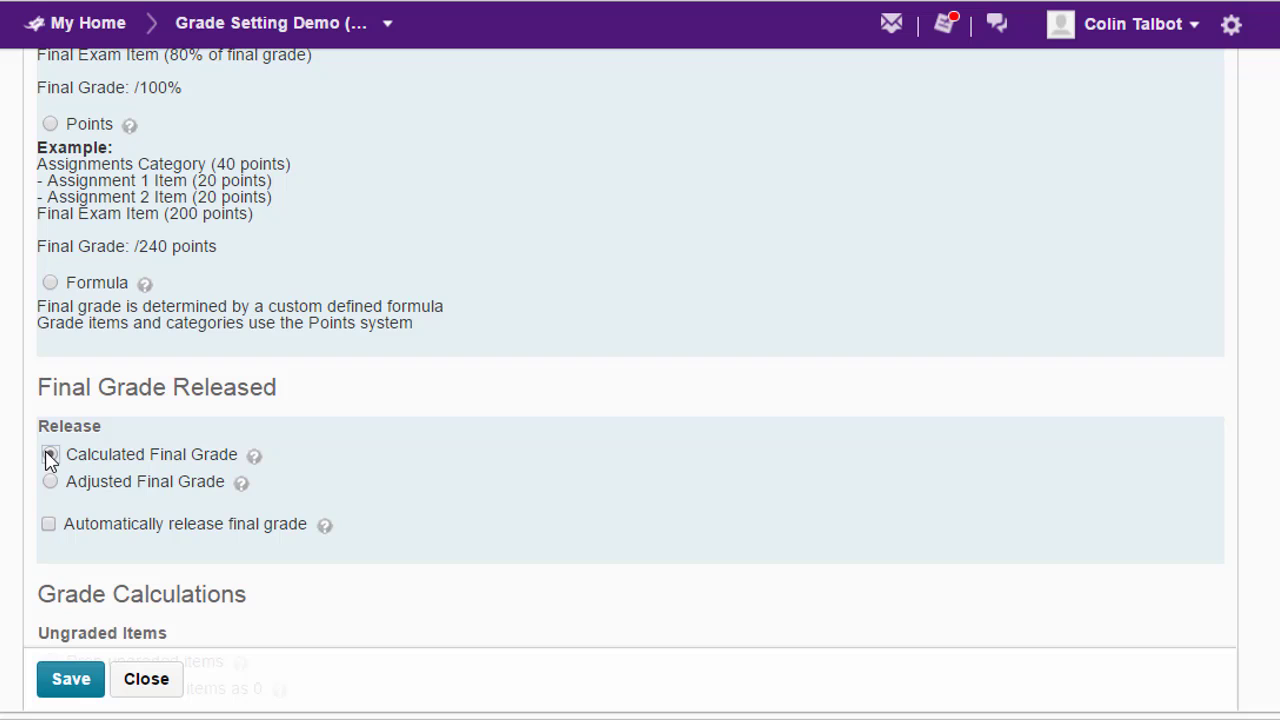
left_click(50, 456)
left_click(48, 524)
- Set the grade calculations to drop ungraded items and automatically keep final grades updated
scroll(48, 534, "down", 3)
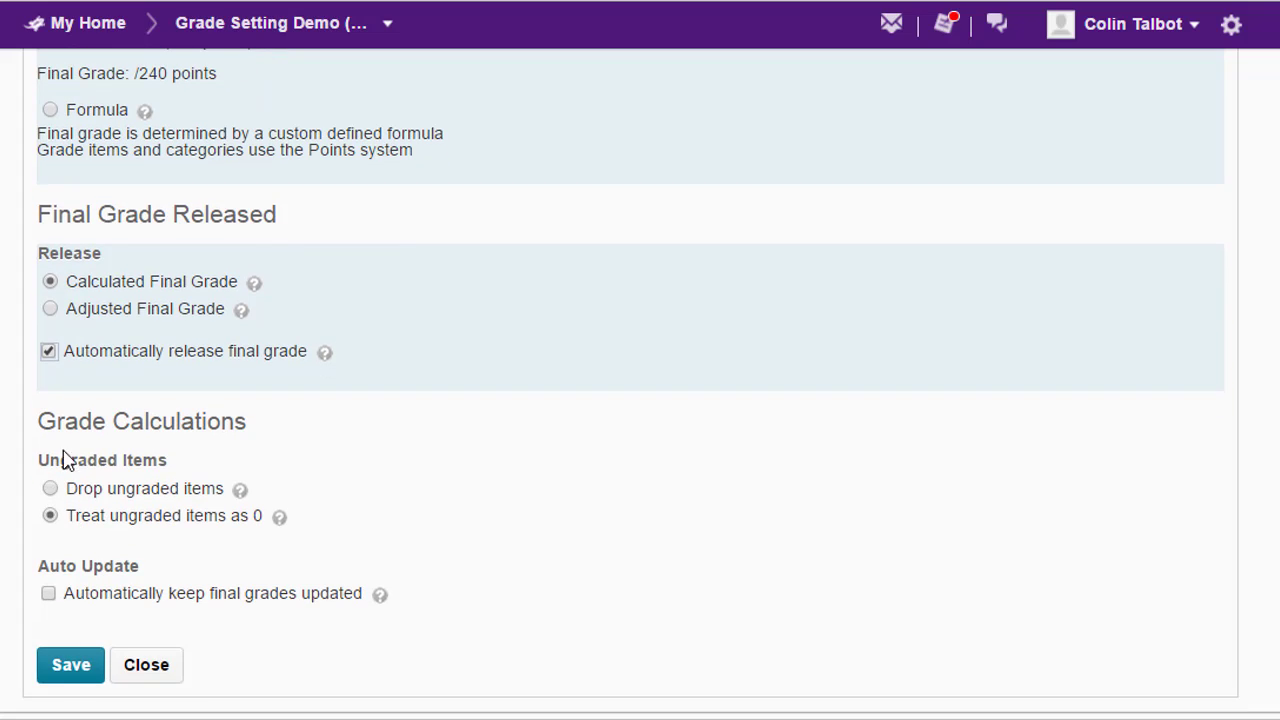
left_click(50, 489)
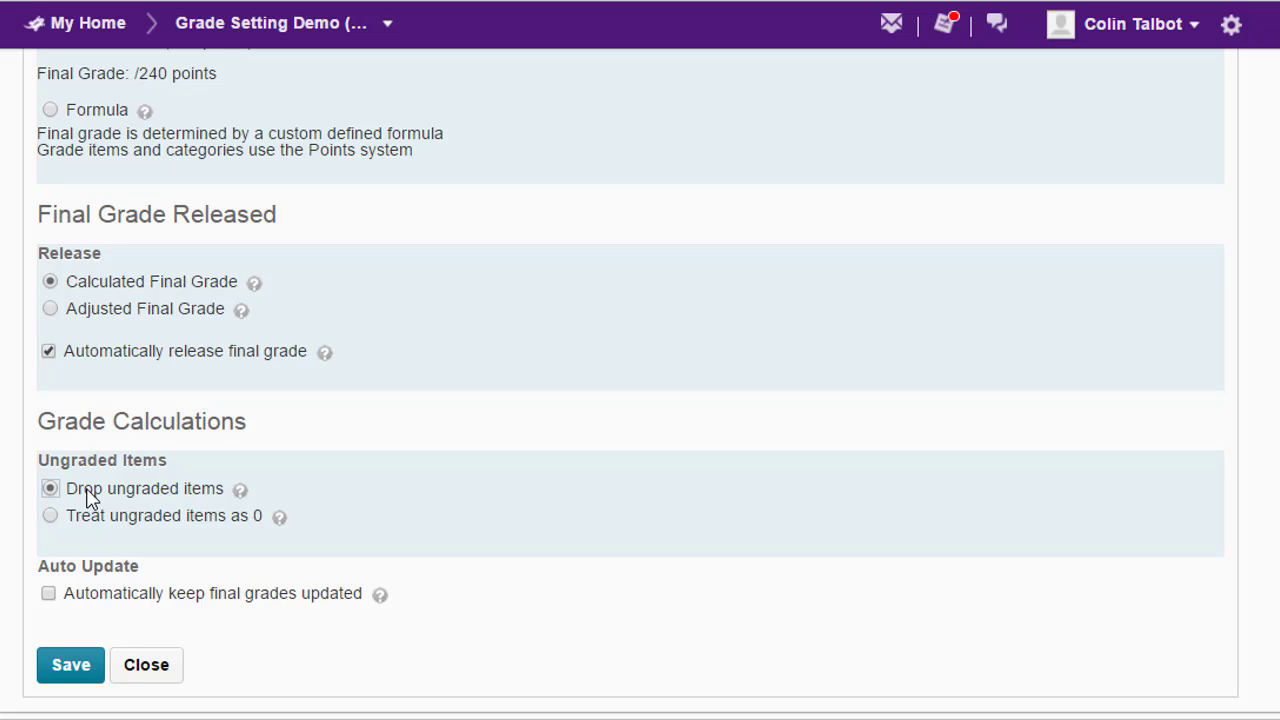
left_click(49, 594)
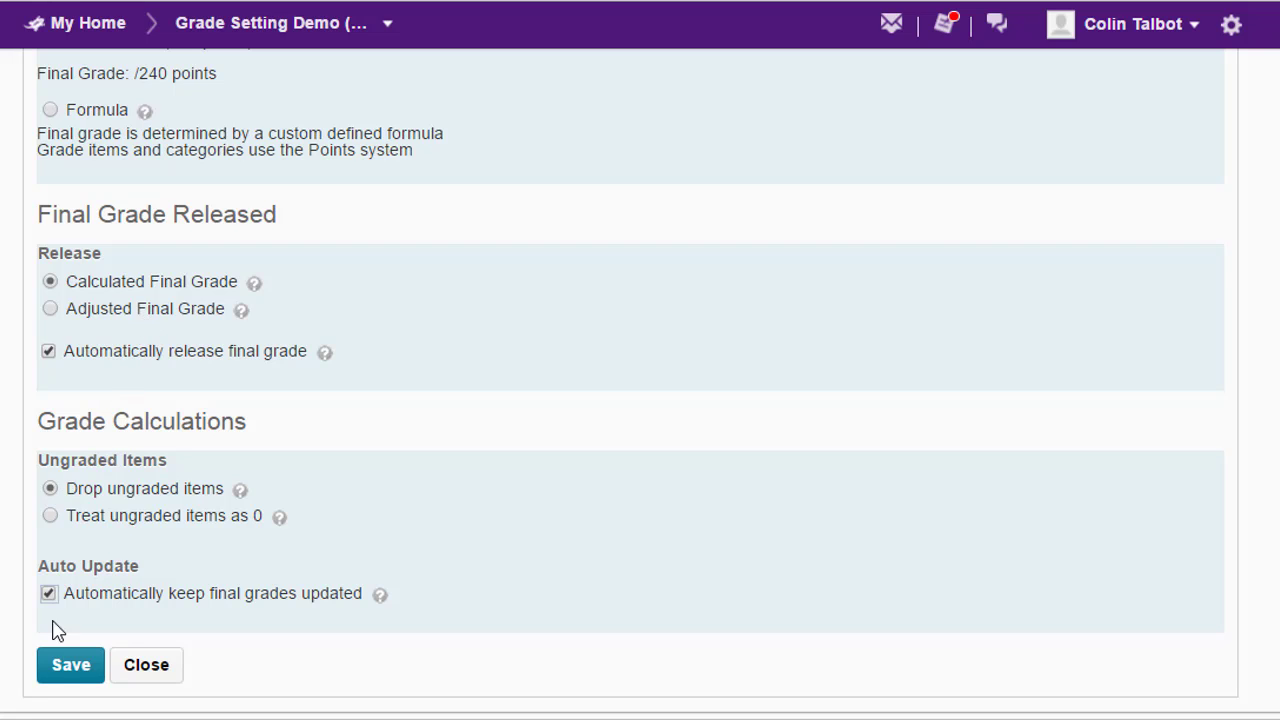
- Save the calculation options and confirm the change of grading system for the org unit
left_click(58, 667)
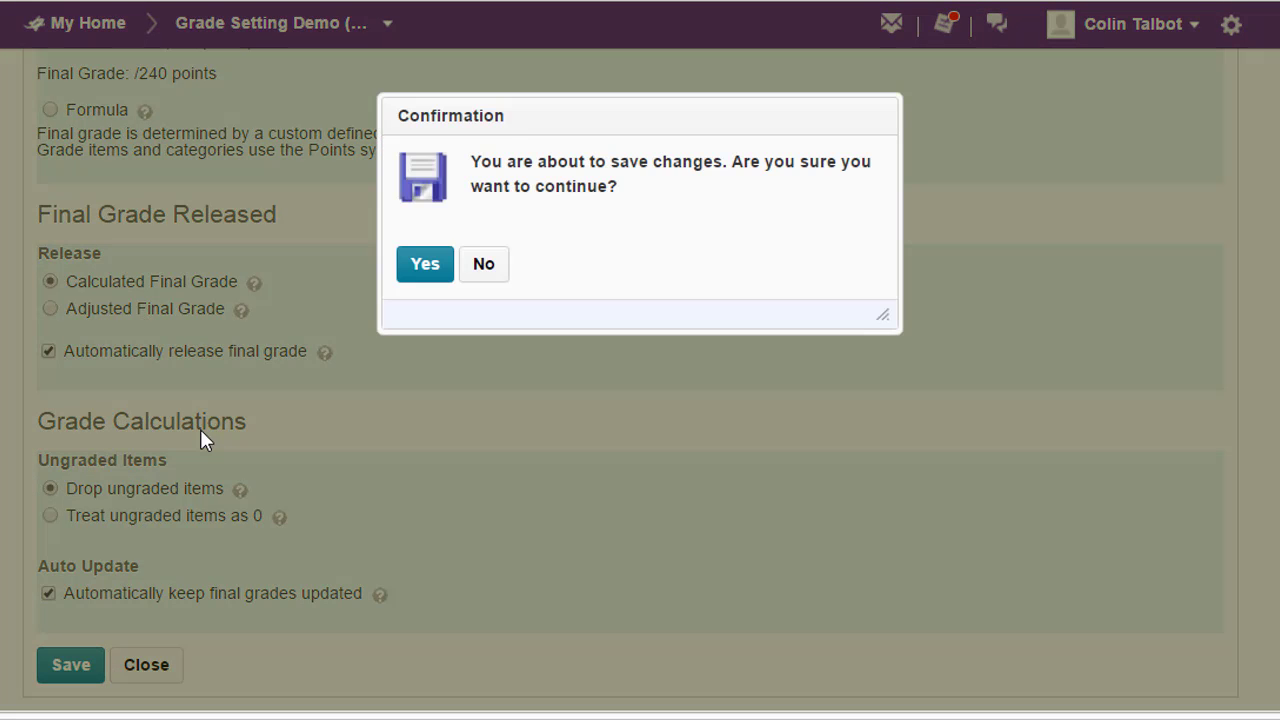
left_click(413, 281)
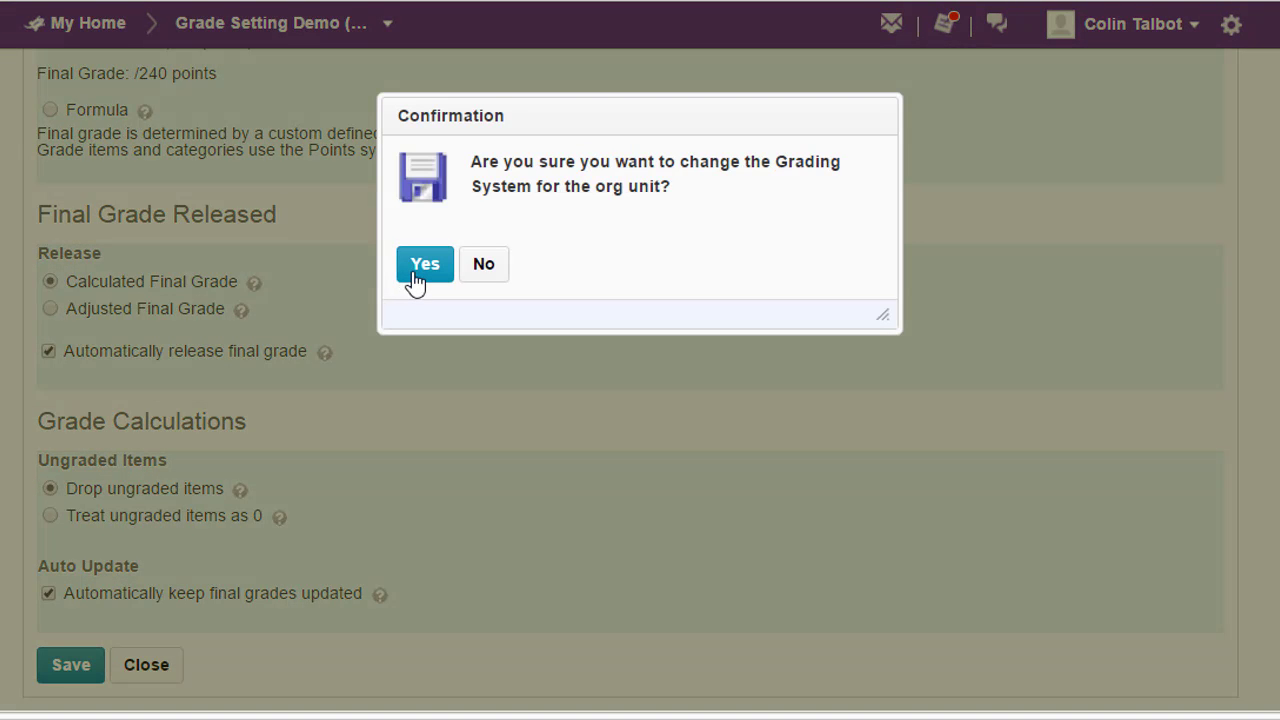
left_click(416, 280)
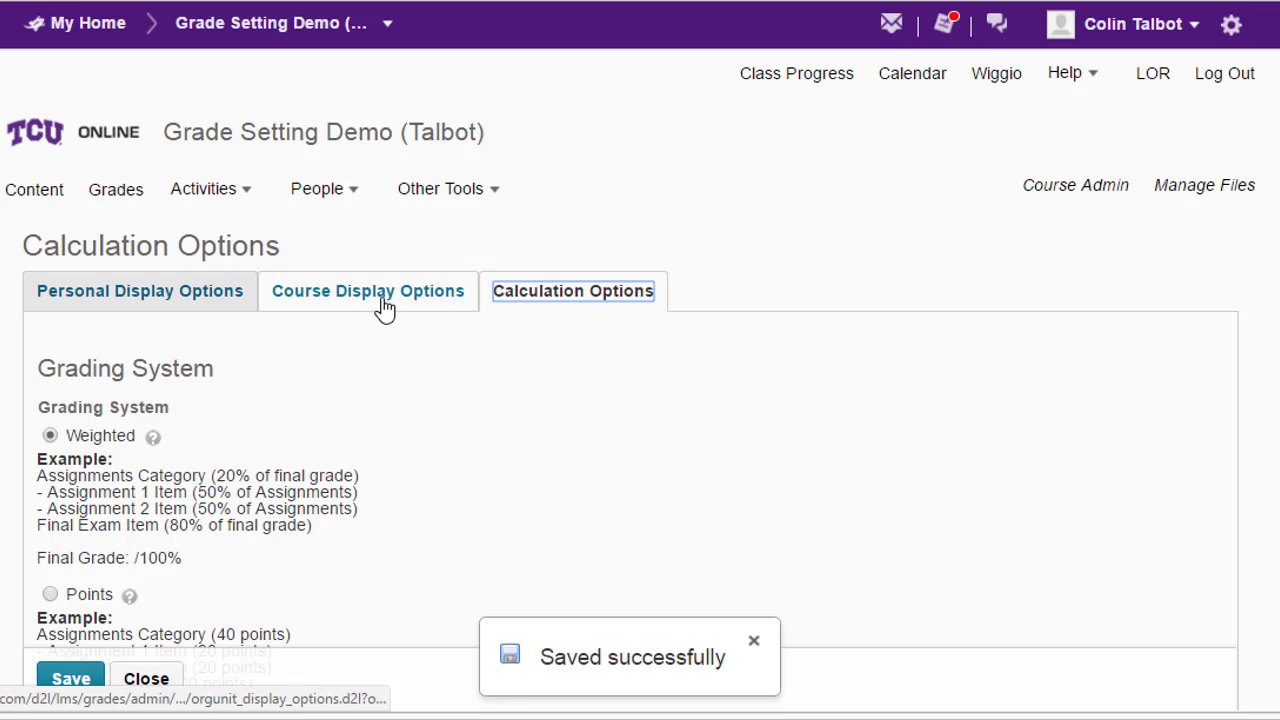
- In the course display options, show students the points grade, weighted grade and grade scheme symbol, and save
left_click(384, 306)
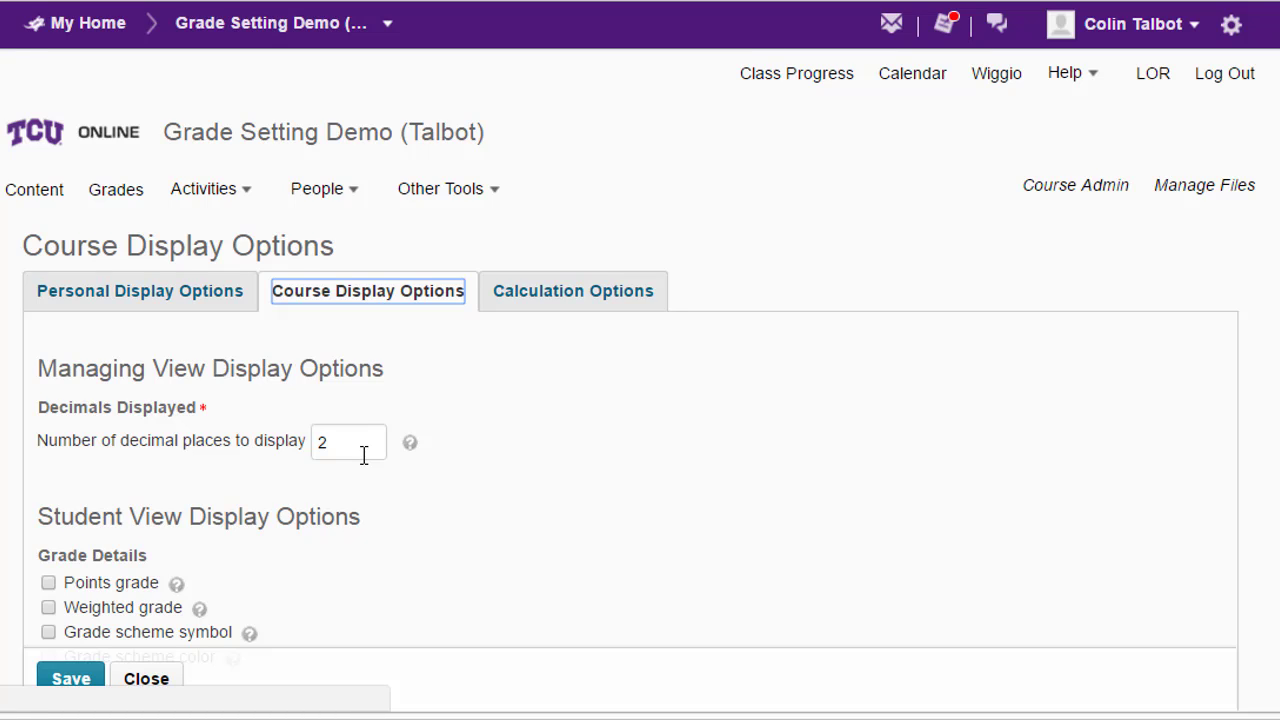
scroll(363, 455, "down", 1)
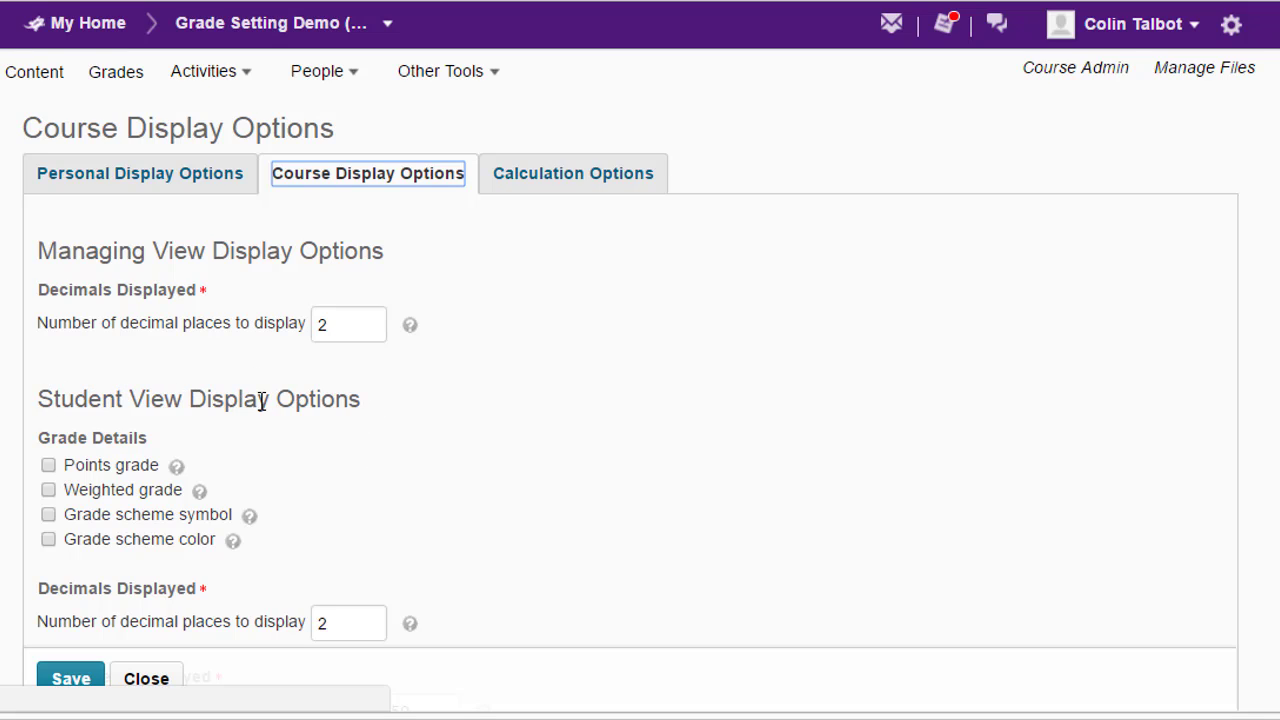
scroll(262, 401, "down", 1)
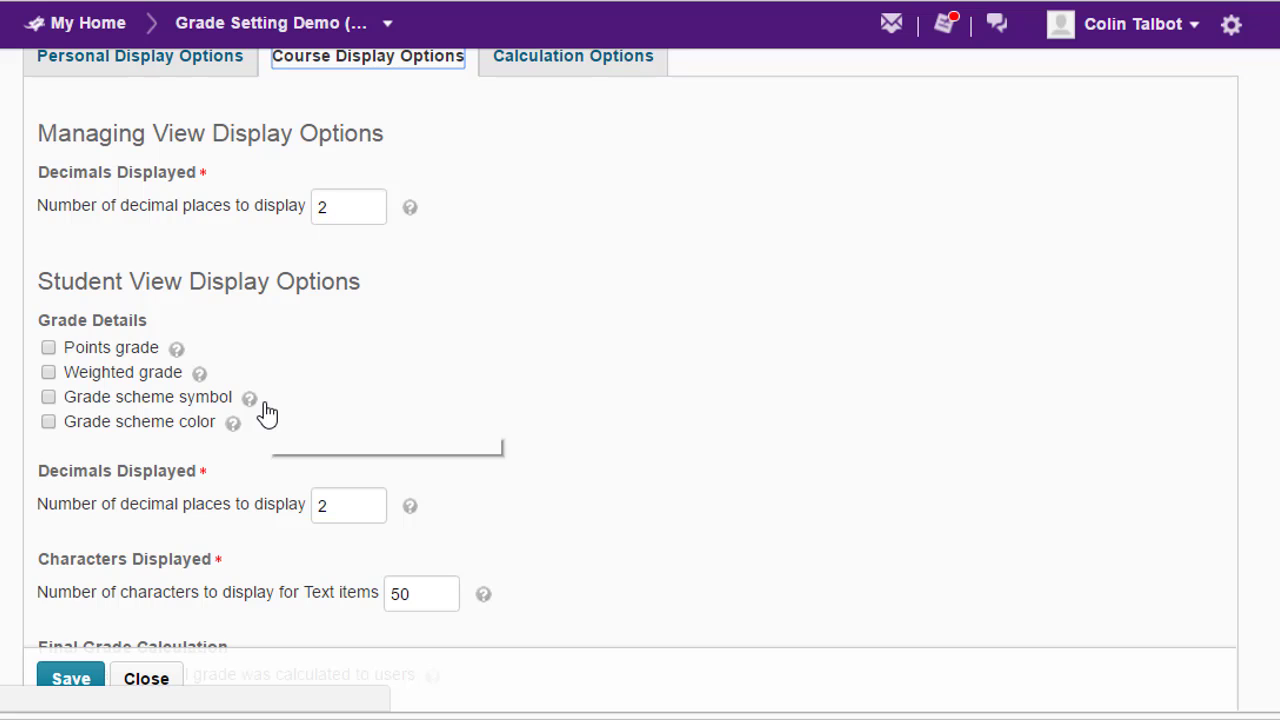
left_click(47, 350)
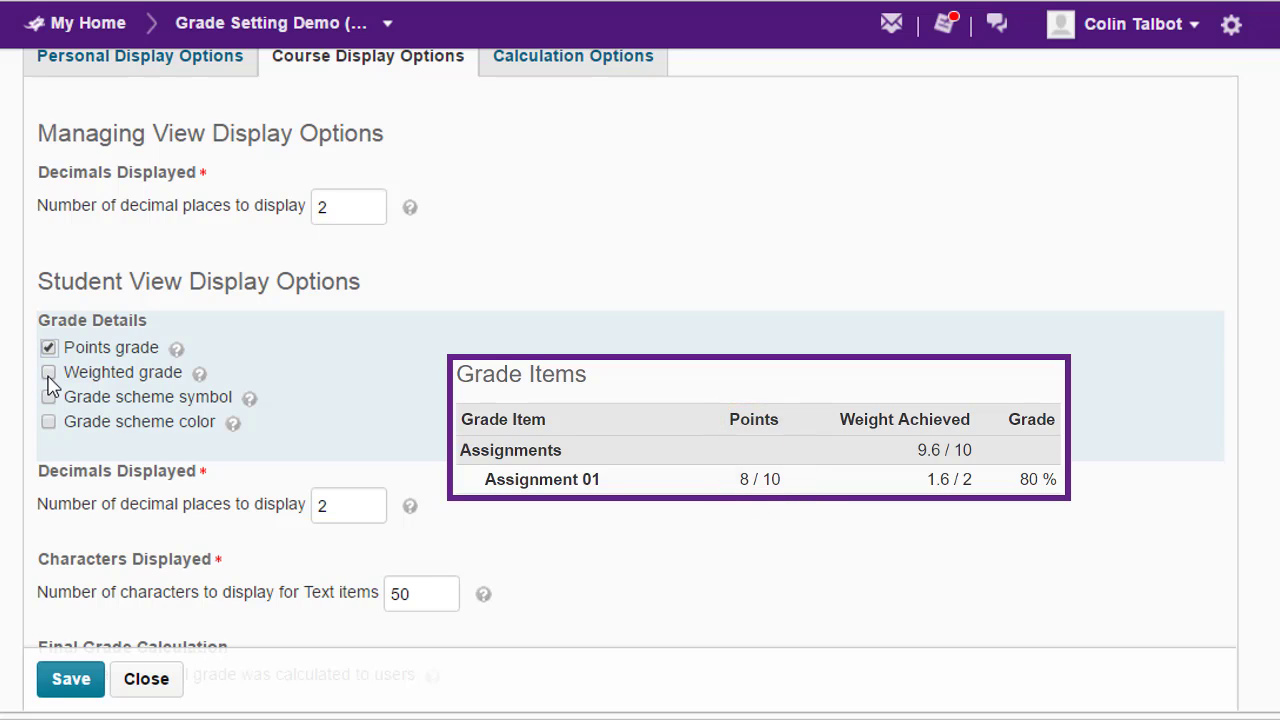
left_click(49, 374)
left_click(48, 398)
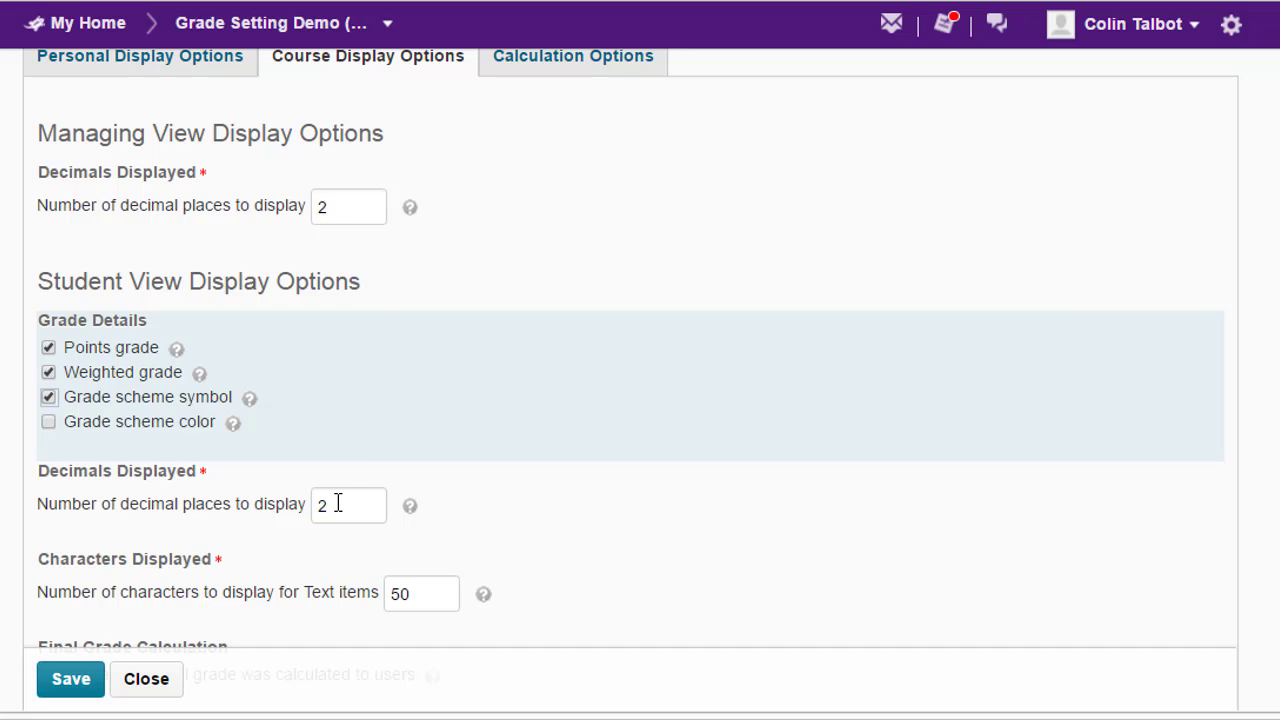
scroll(300, 510, "down", 1)
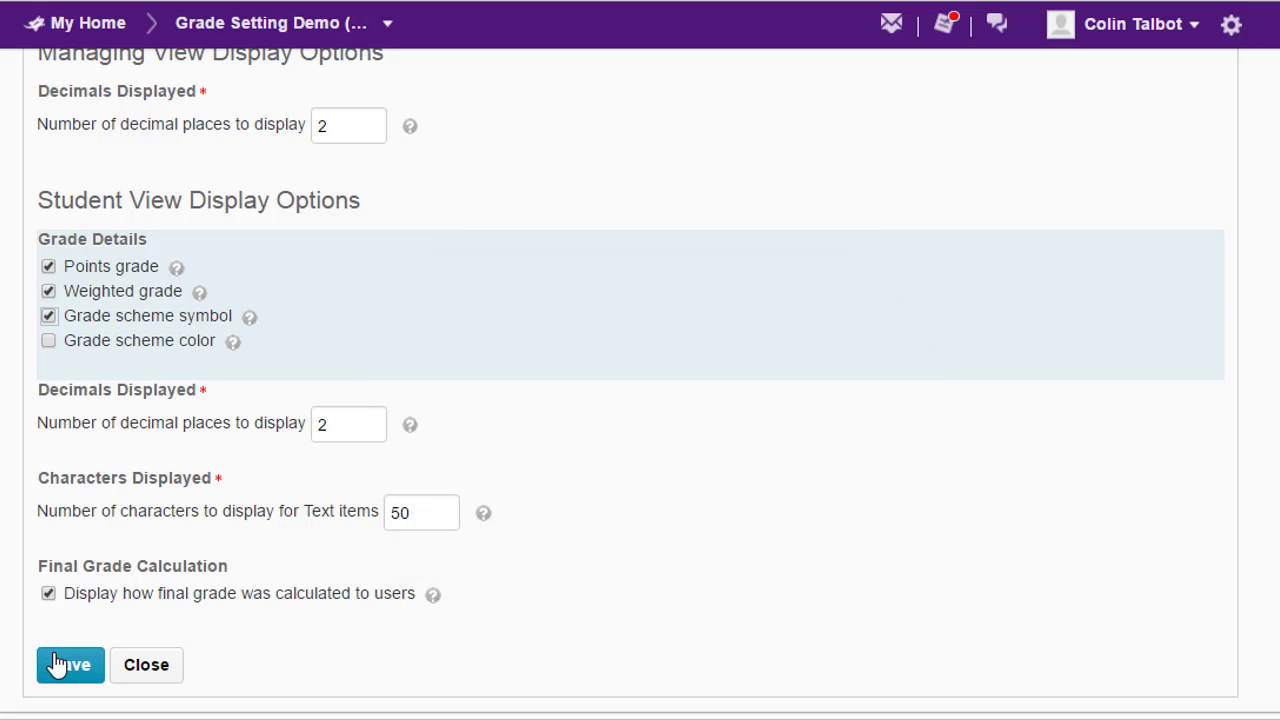
left_click(57, 665)
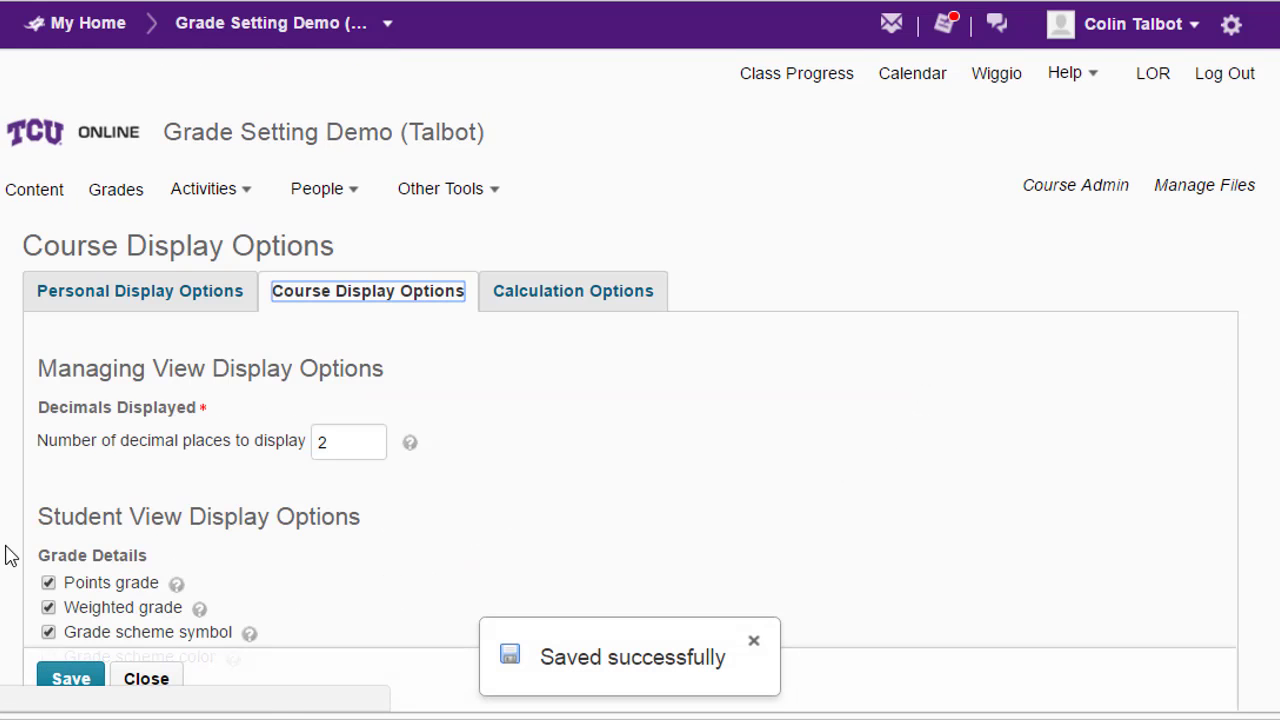
- Enable the grade scheme symbol under the grade details of the personal display options
left_click(80, 313)
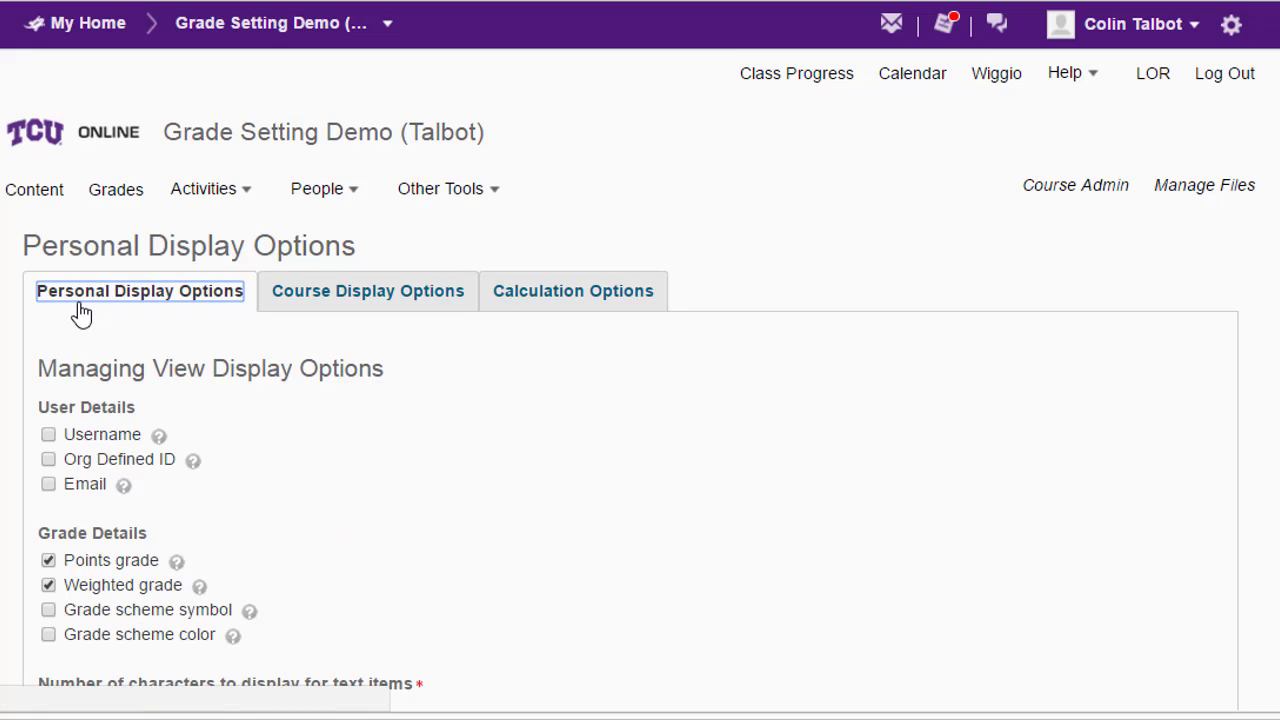
scroll(80, 313, "down", 1)
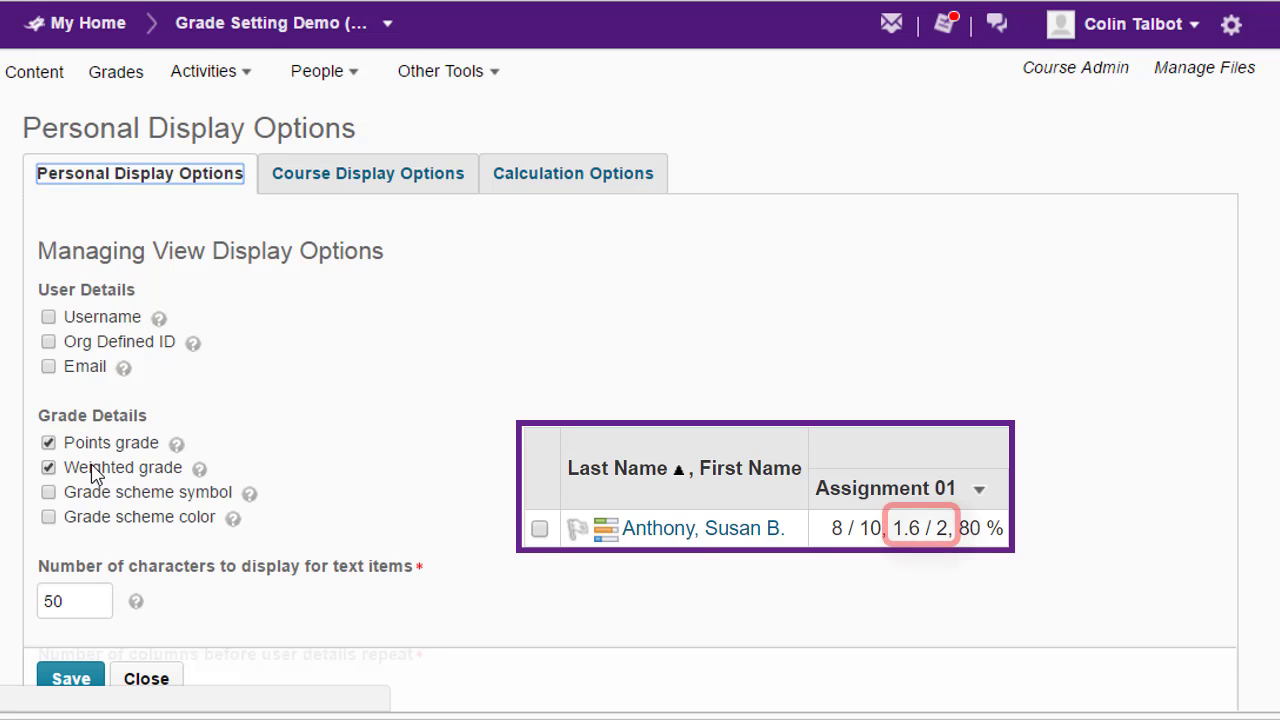
left_click(48, 492)
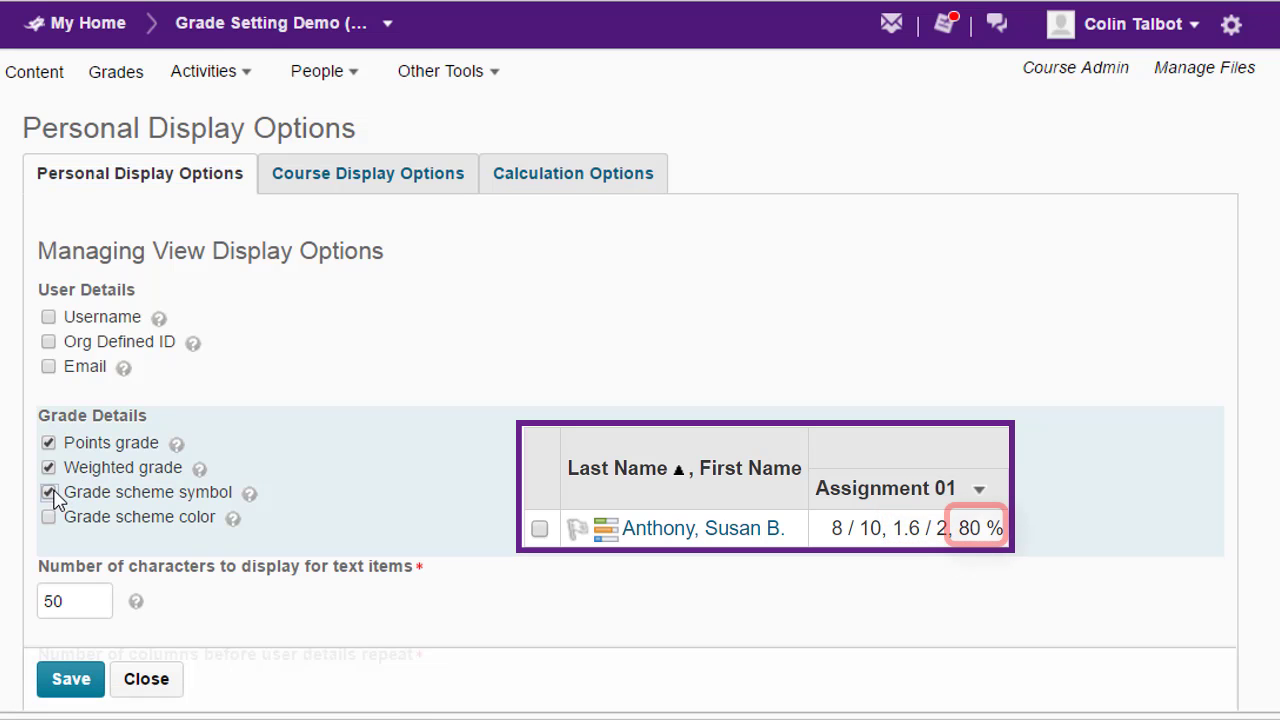
- Set the Default Grades Area of the start page to Enter Grades
scroll(130, 497, "down", 2)
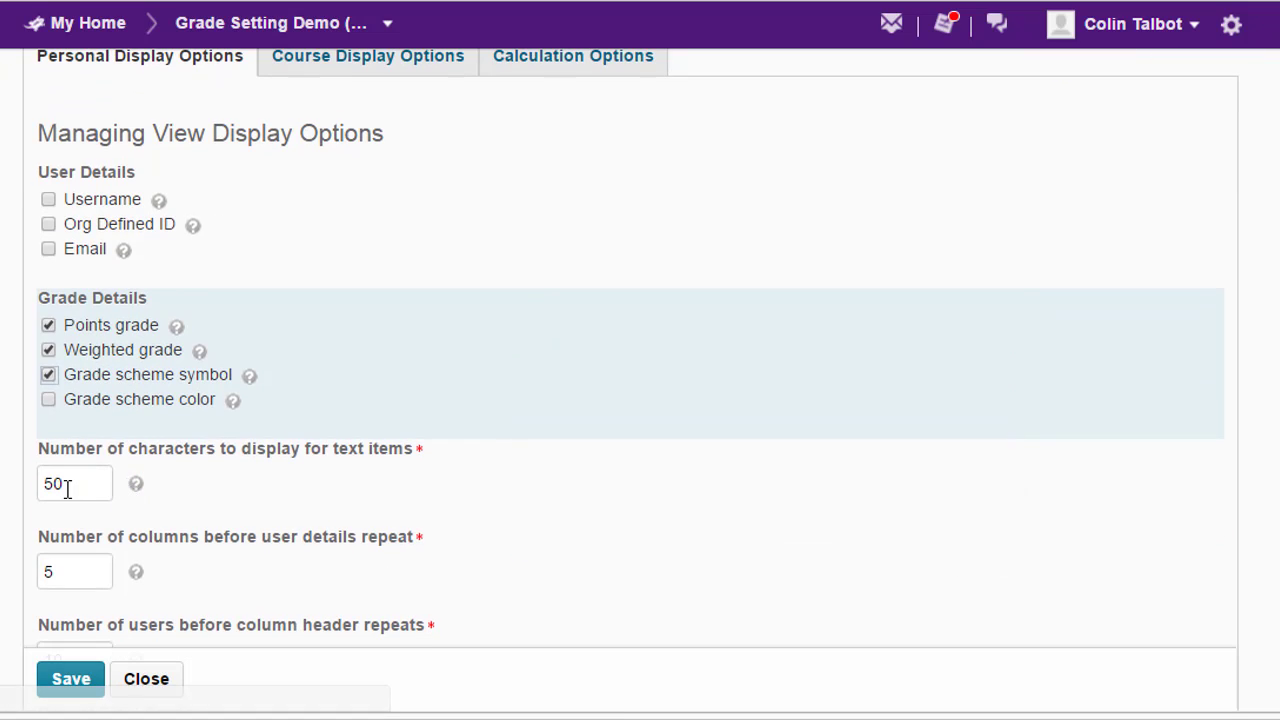
scroll(297, 494, "down", 1)
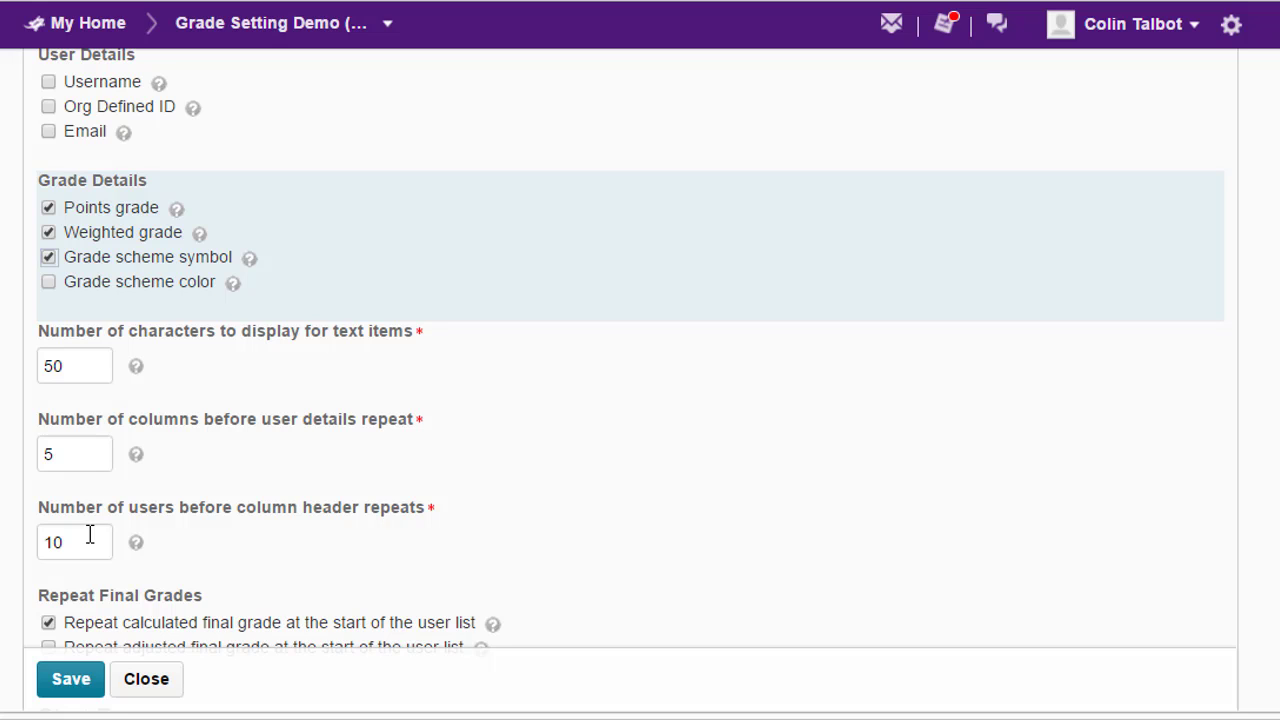
scroll(88, 536, "down", 2)
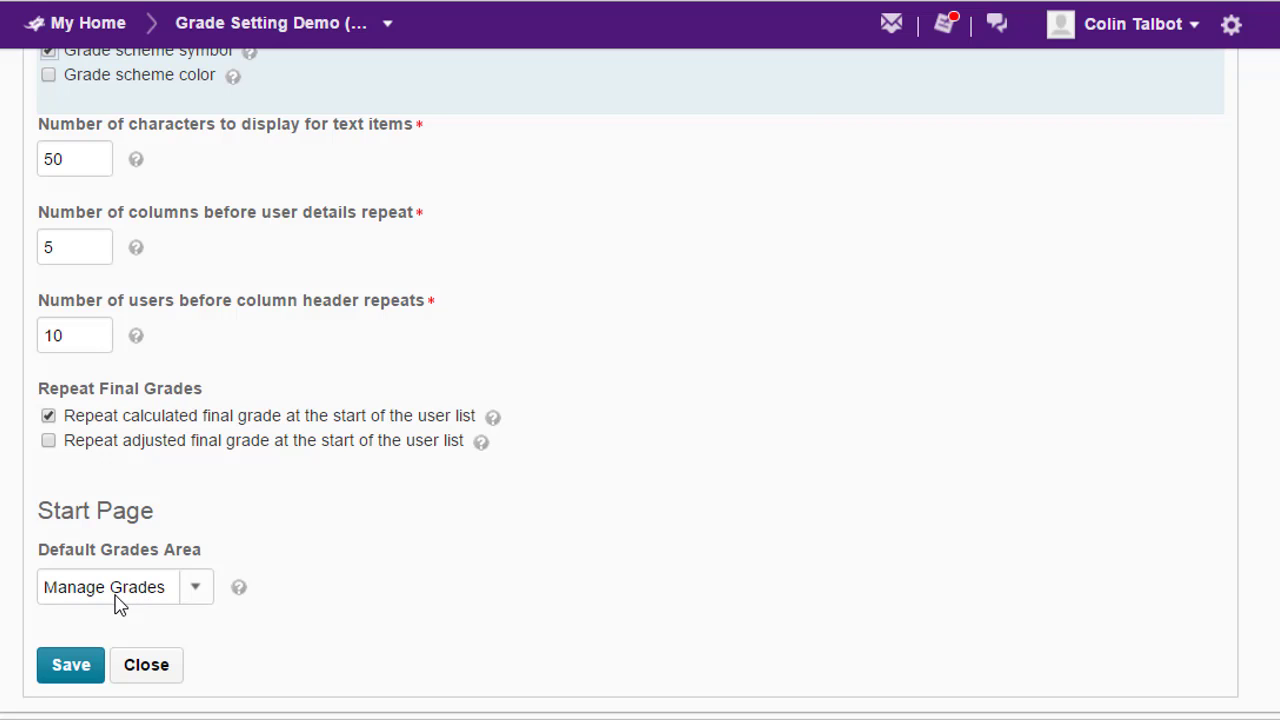
left_click(207, 597)
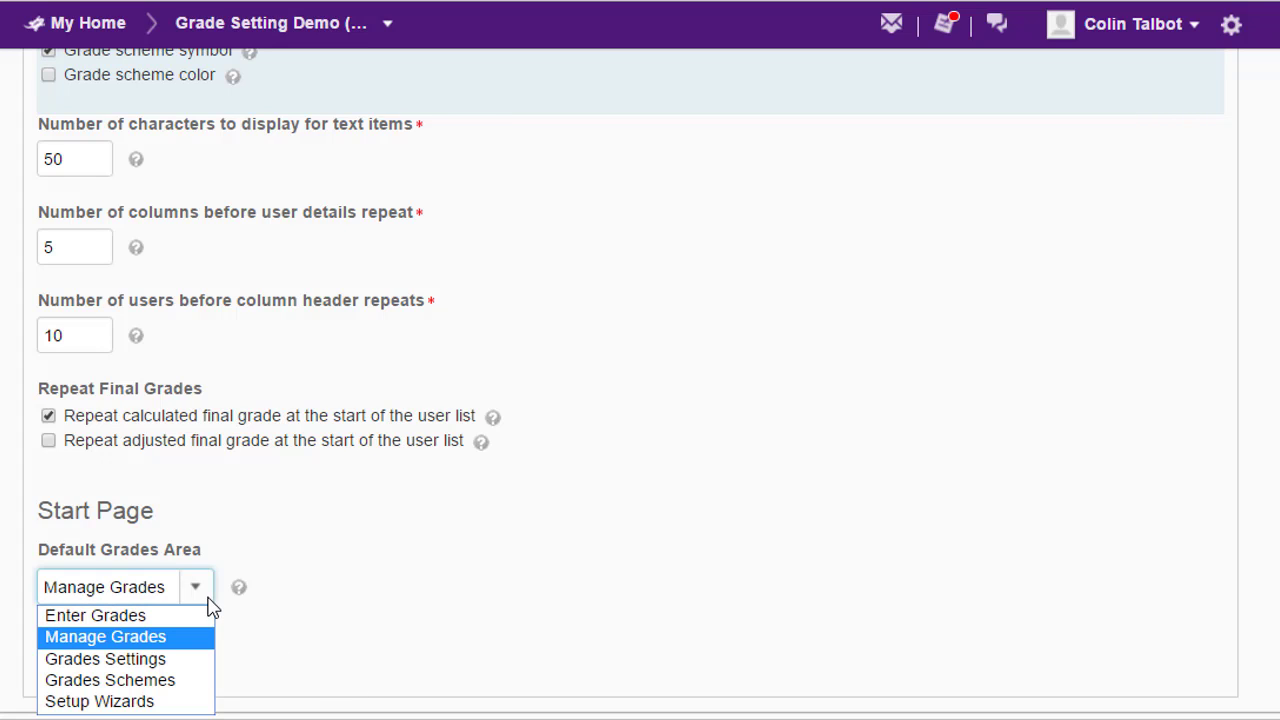
left_click(195, 618)
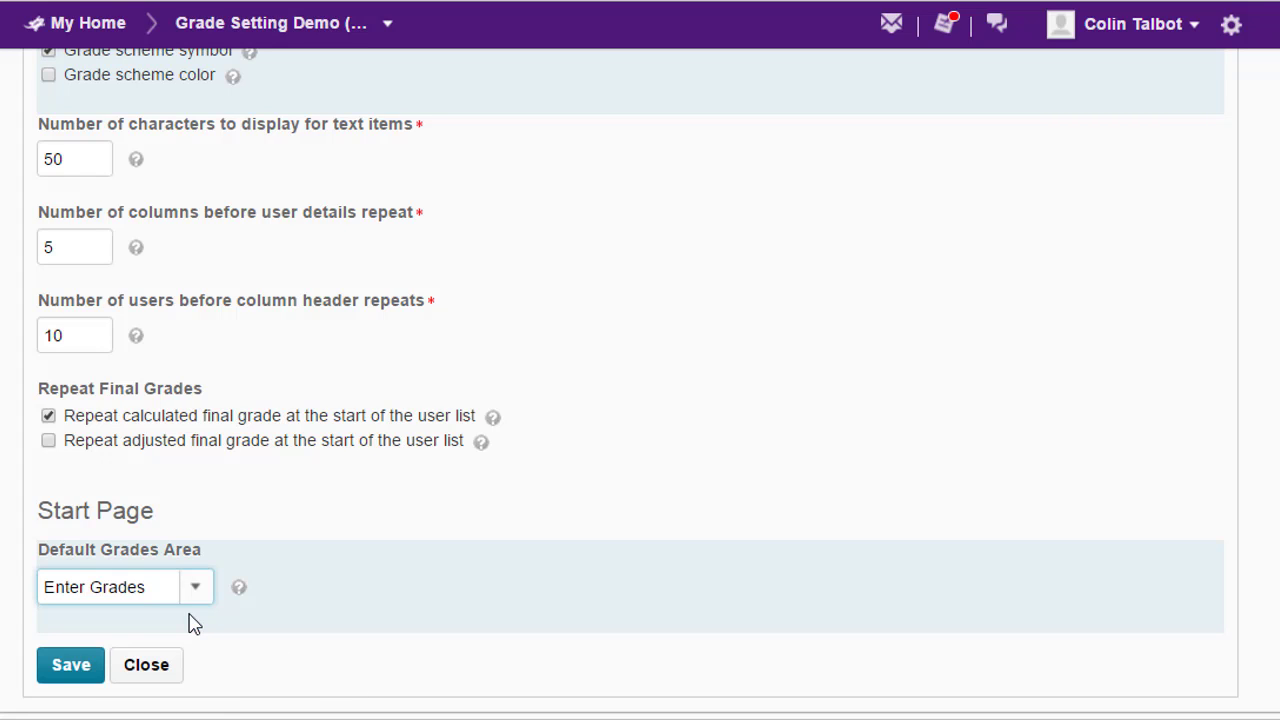
- Save the personal display options and close the grades settings
scroll(177, 443, "up", 5)
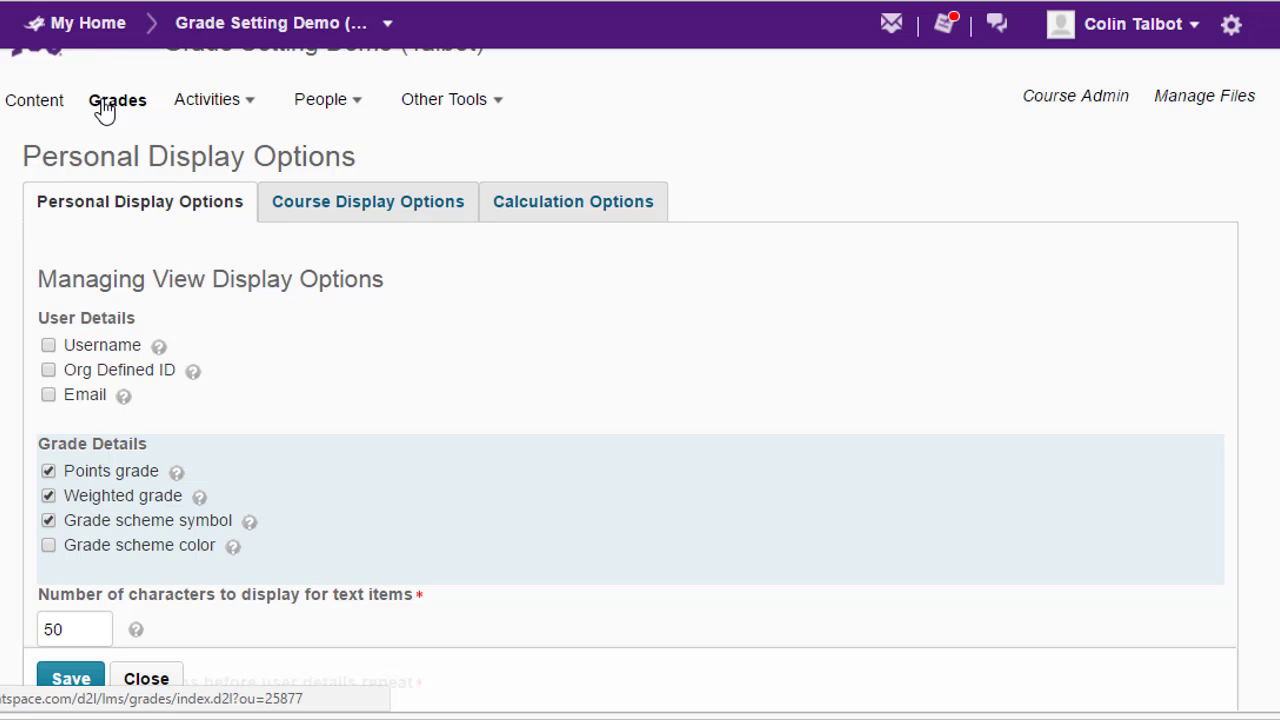
scroll(114, 243, "down", 5)
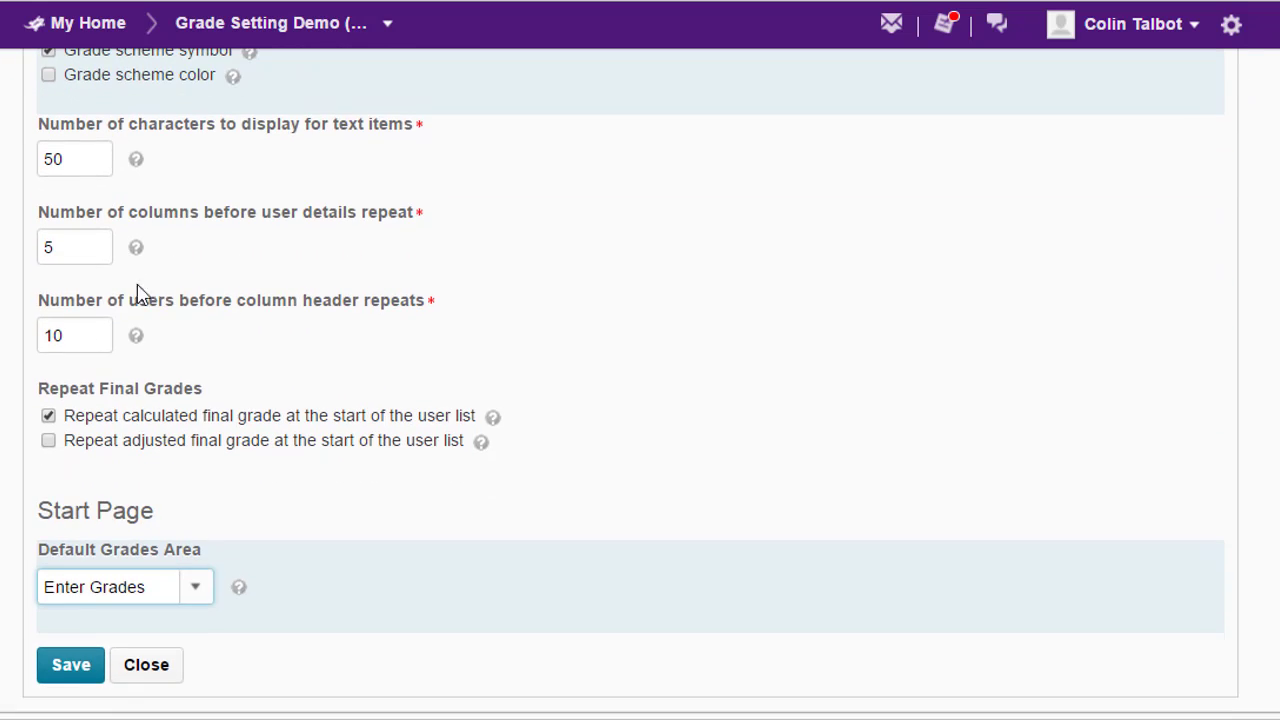
left_click(70, 667)
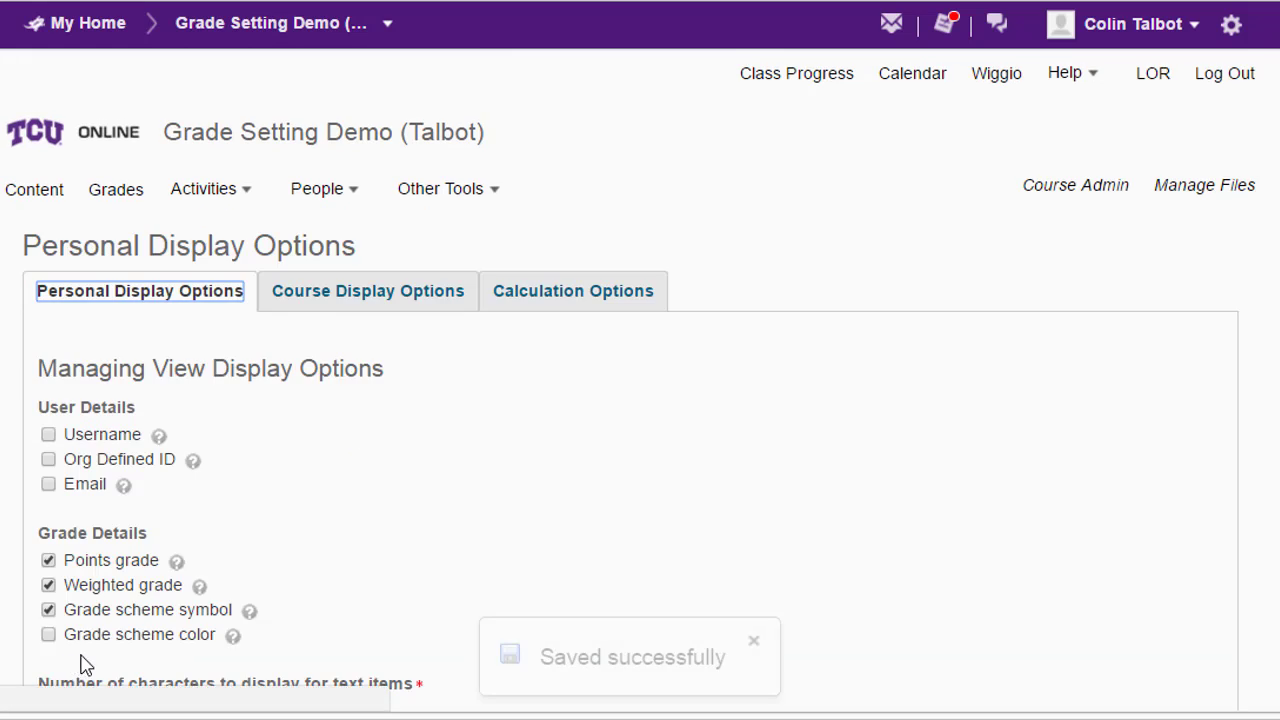
scroll(126, 705, "down", 5)
left_click(134, 684)
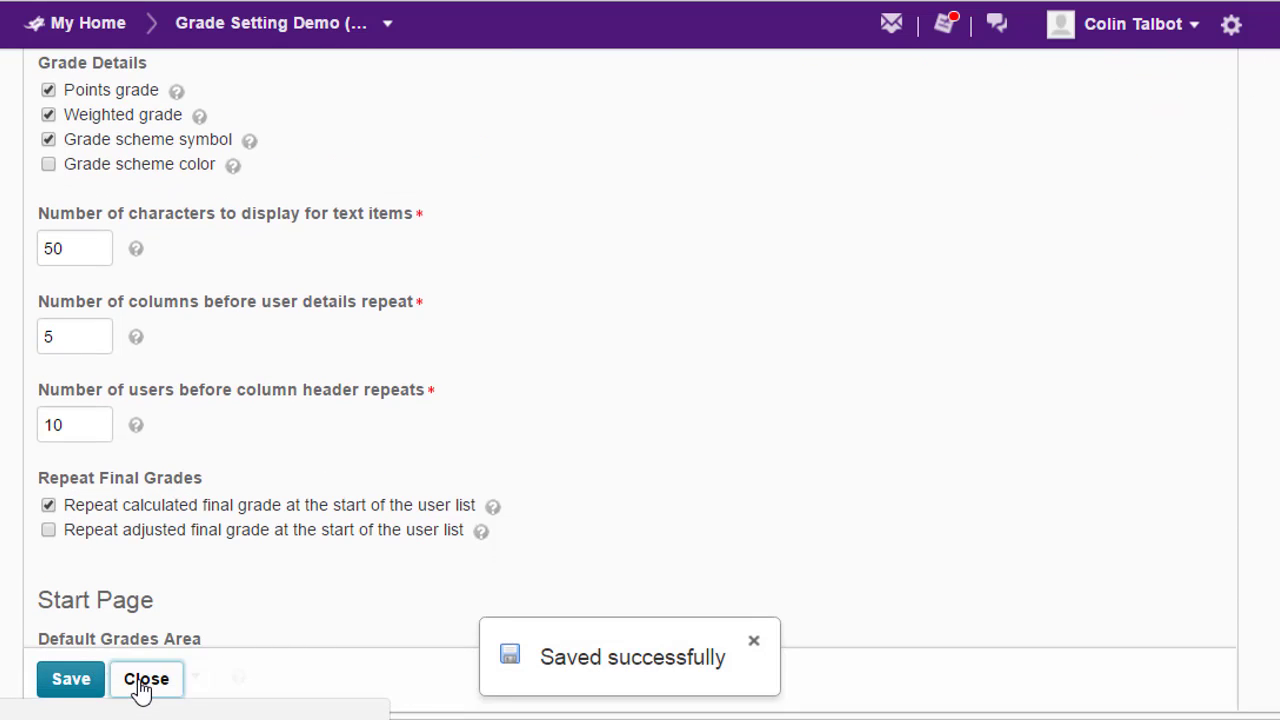